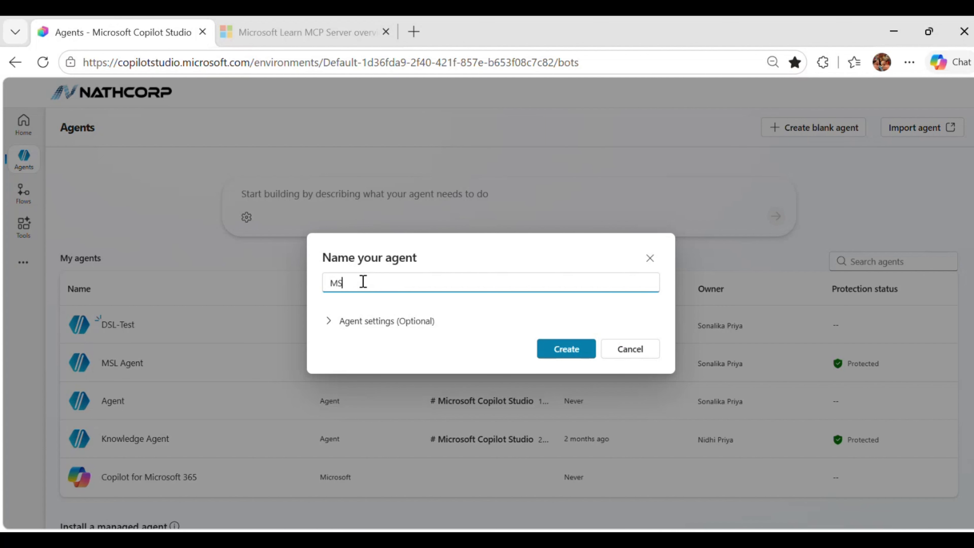
Create a new agent named MSL-Demo.
{"action": "type", "text": "-Demo"}
{"action": "left_click", "coordinate": [360, 322]}
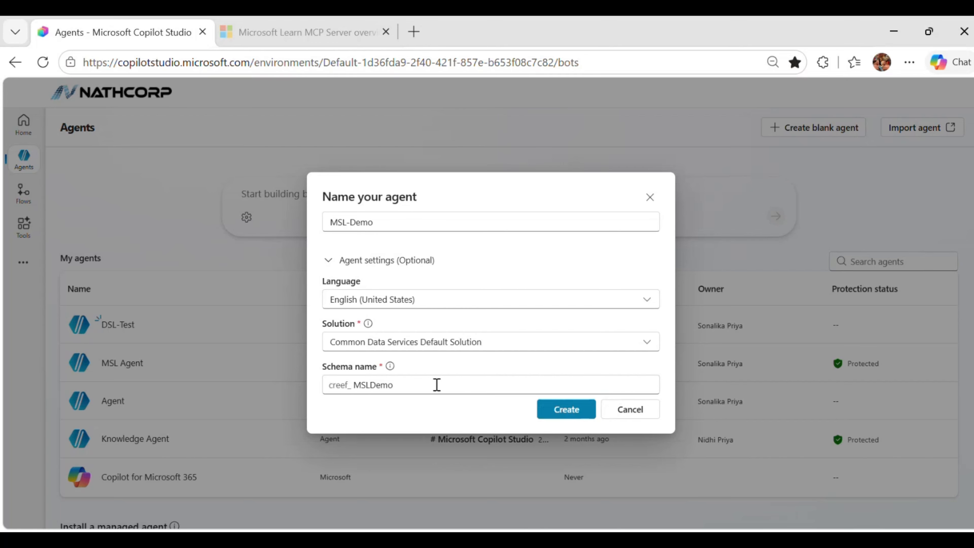
{"action": "left_click", "coordinate": [567, 409]}
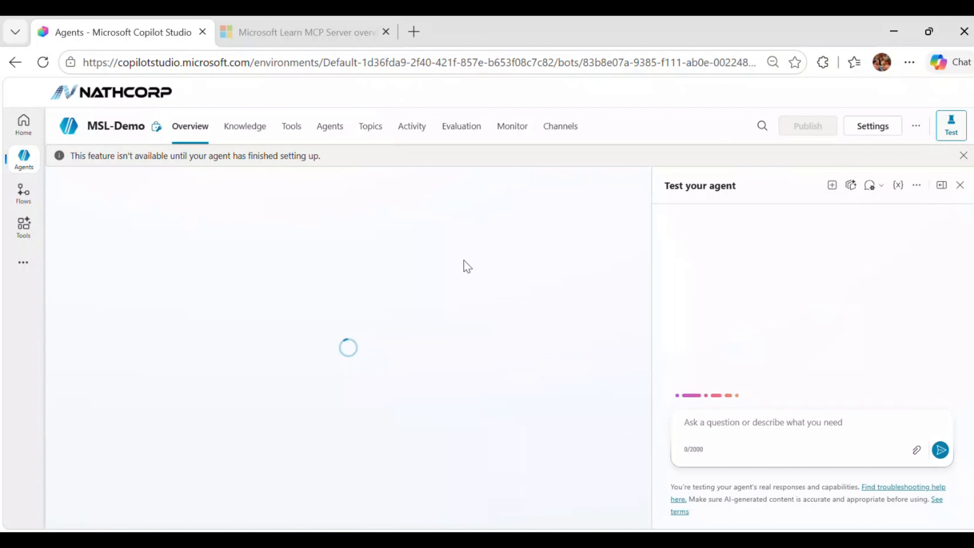
{"action": "left_click", "coordinate": [293, 130]}
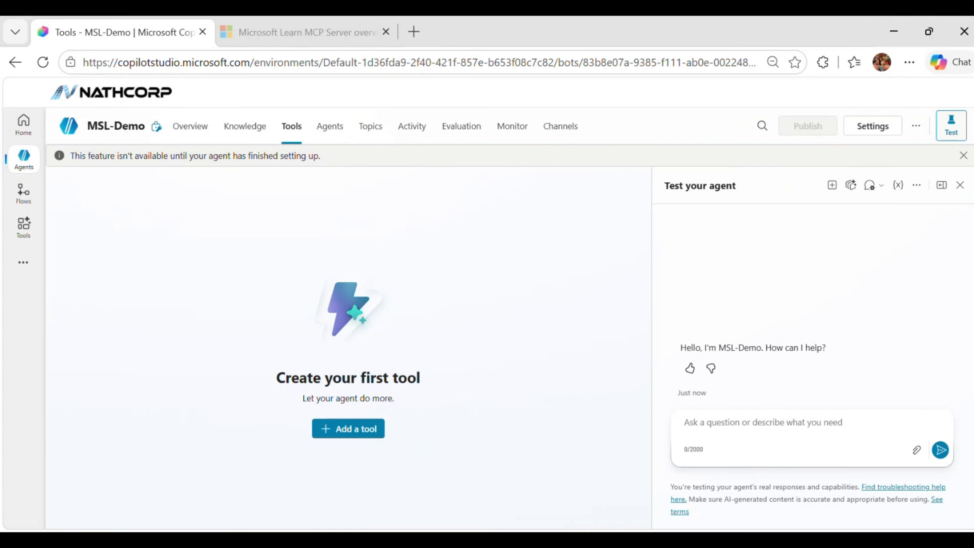
{"action": "left_click", "coordinate": [350, 433]}
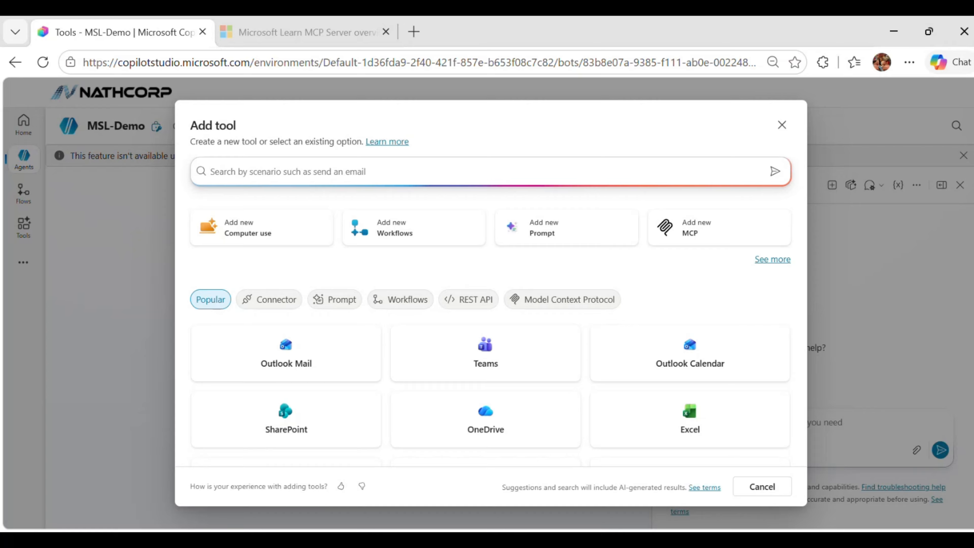
{"action": "left_click", "coordinate": [701, 229]}
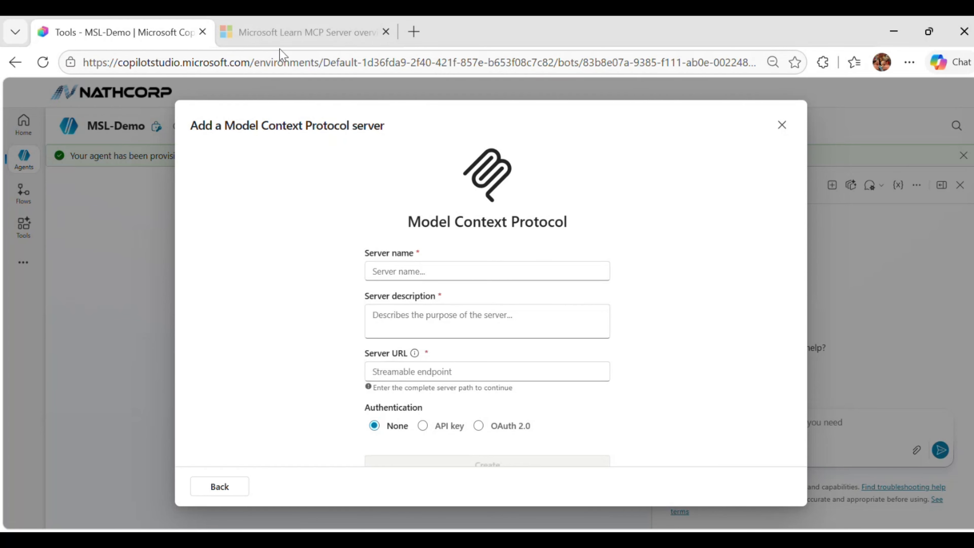
{"action": "left_click", "coordinate": [308, 32]}
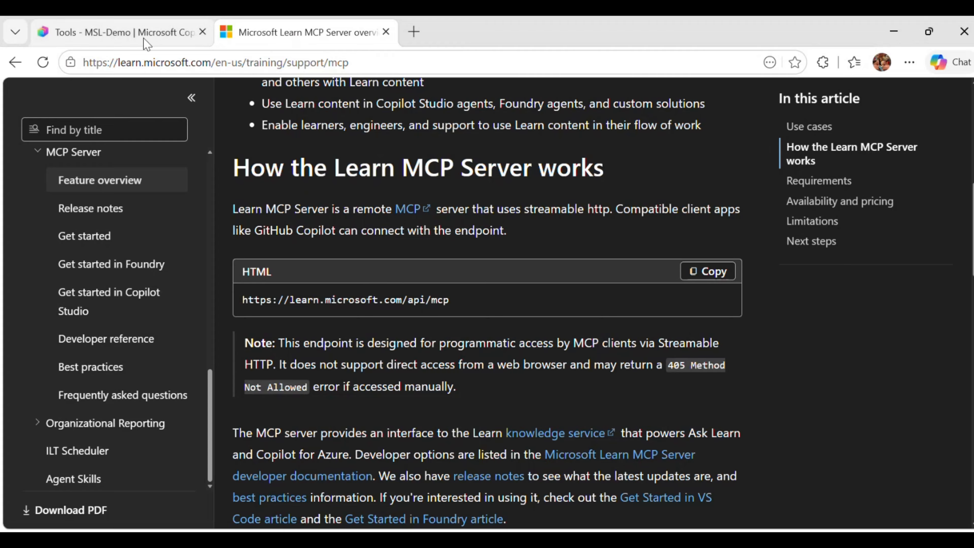
{"action": "left_click", "coordinate": [707, 273]}
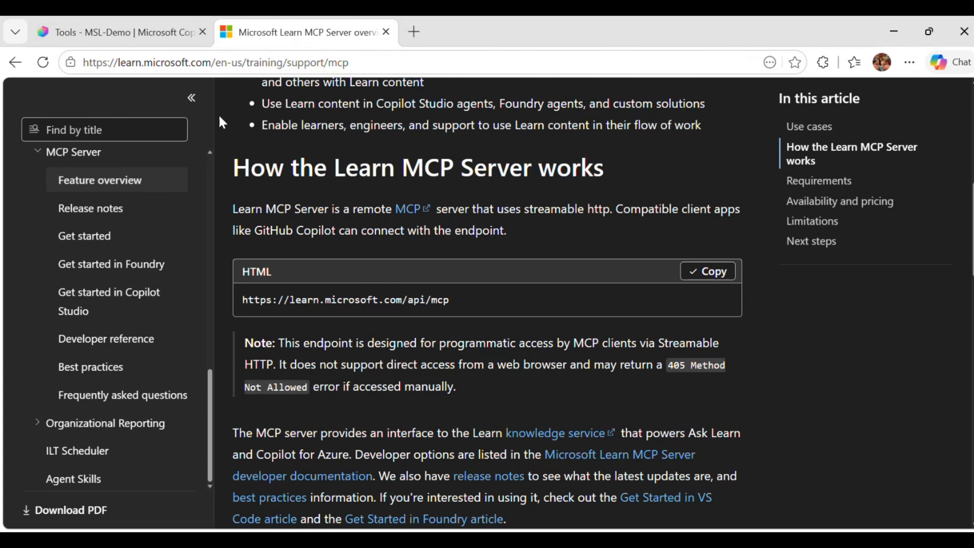
{"action": "left_click", "coordinate": [119, 24]}
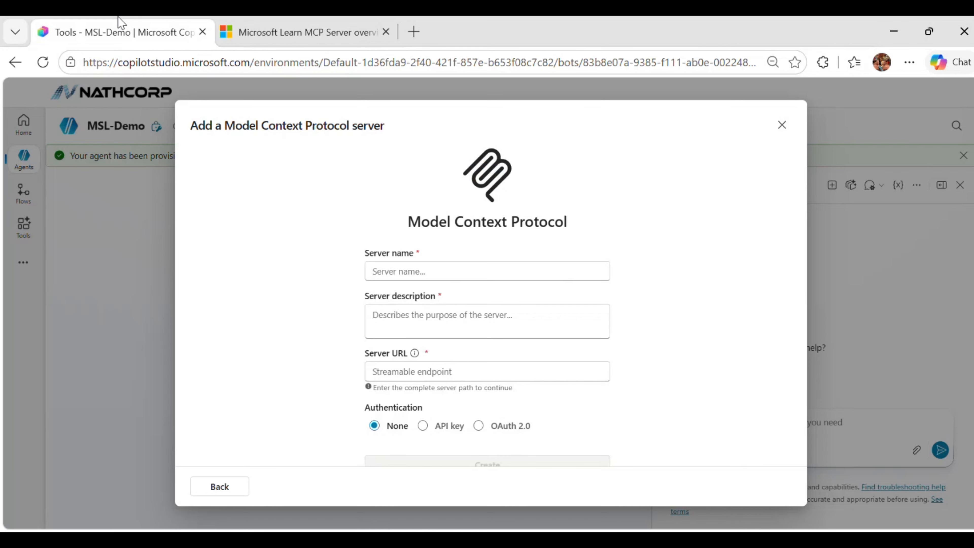
{"action": "left_click", "coordinate": [408, 374]}
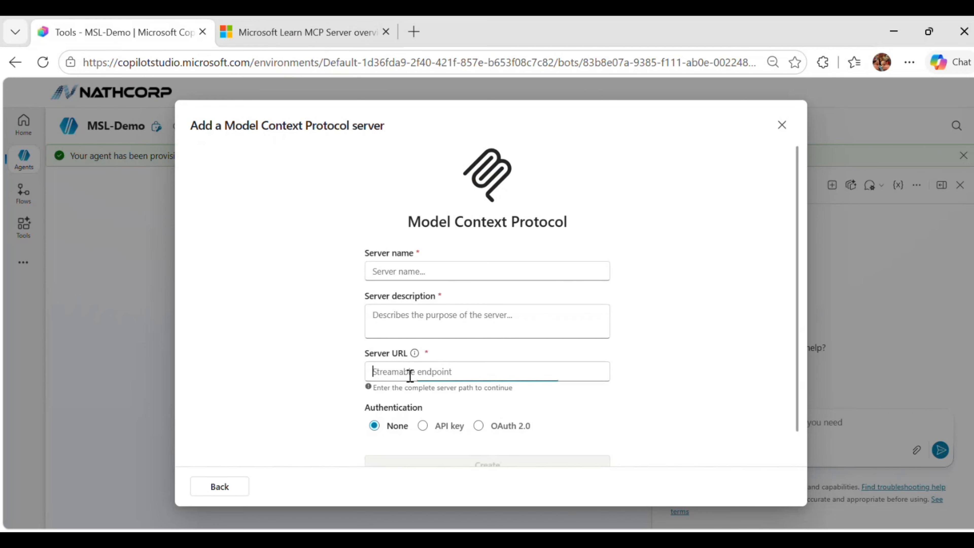
{"action": "key", "text": "ctrl+v"}
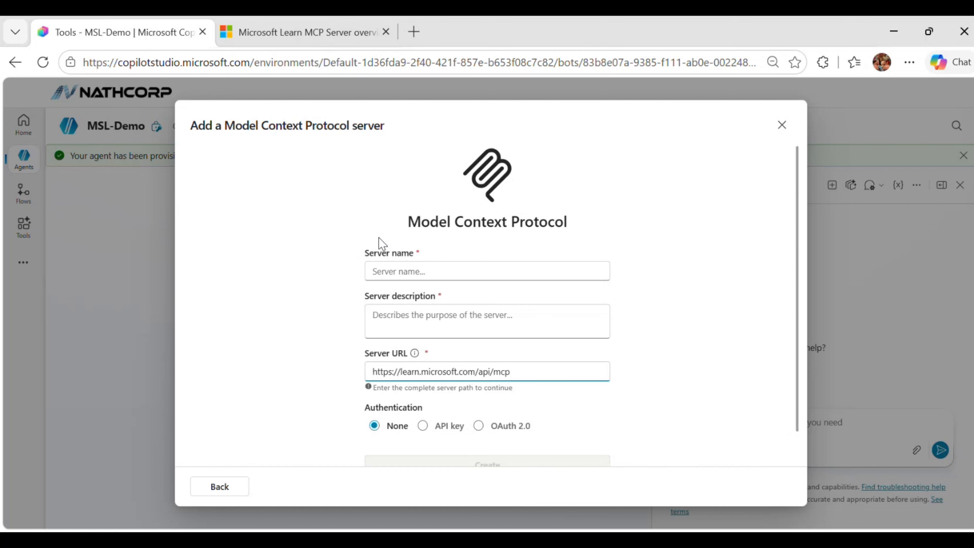
Name the MCP server Model Context Protocol.
{"action": "left_click", "coordinate": [401, 270]}
{"action": "type", "text": "M"}
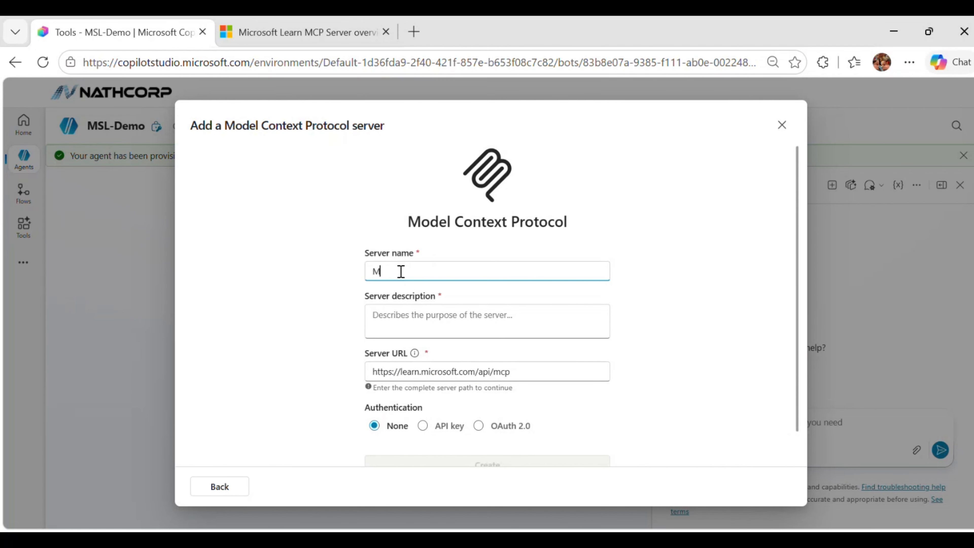
{"action": "type", "text": "odel Context Protocol"}
Describe the server as "Helps to fetch Doicument and URI and Code samples" and create it.
{"action": "left_click", "coordinate": [432, 325]}
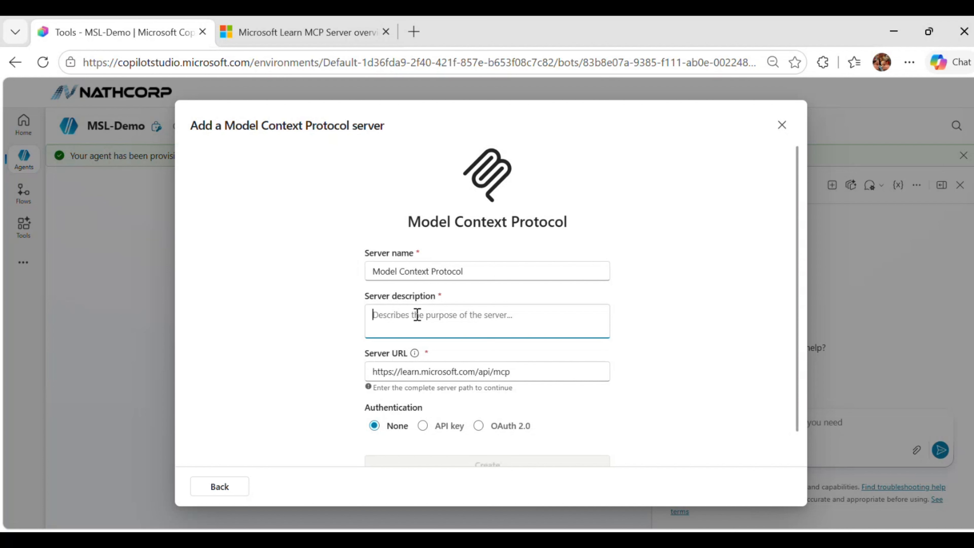
{"action": "type", "text": "Helps"}
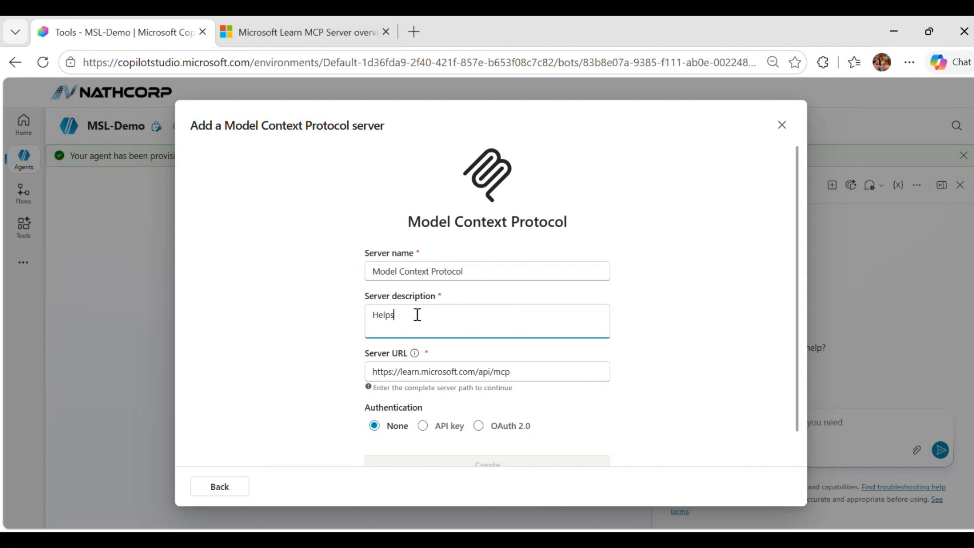
{"action": "type", "text": " to fetch Doicument and U"}
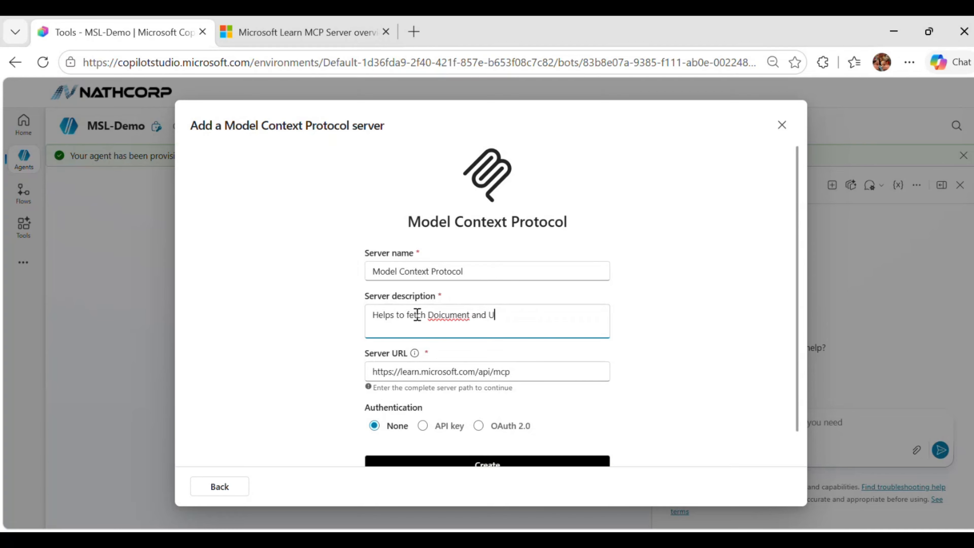
{"action": "type", "text": "RI am"}
{"action": "key", "text": "BackSpace"}
{"action": "type", "text": "nd Code samples"}
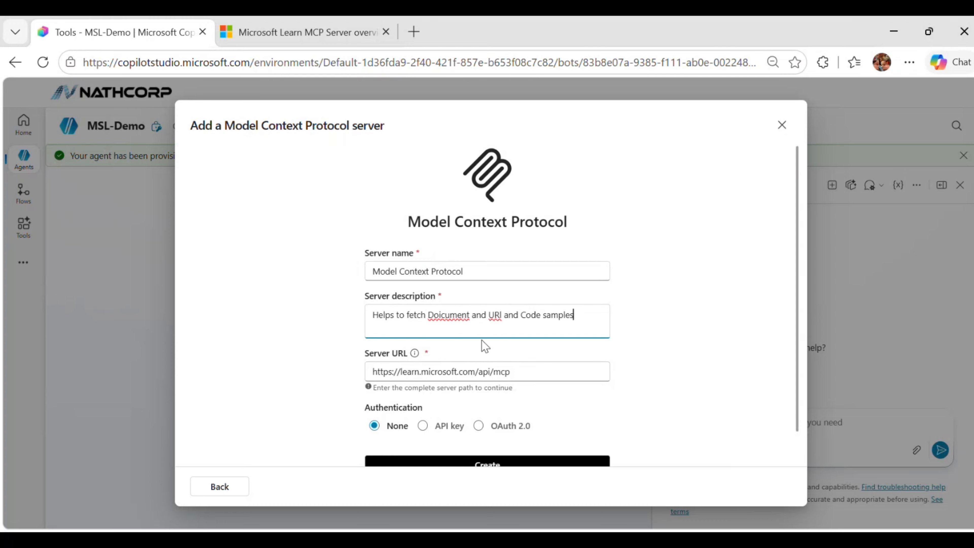
{"action": "scroll", "coordinate": [504, 365], "scroll_direction": "down", "scroll_amount": 2}
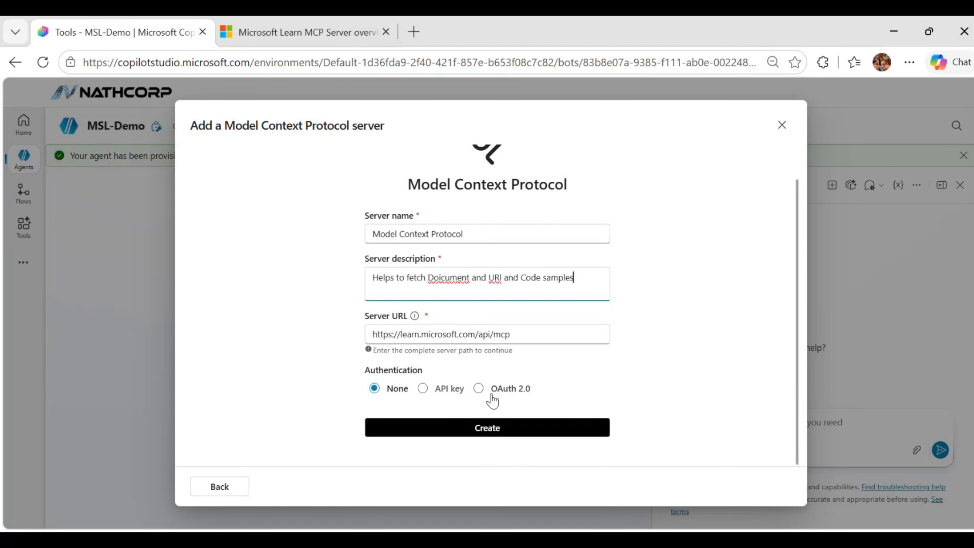
{"action": "left_click", "coordinate": [482, 431]}
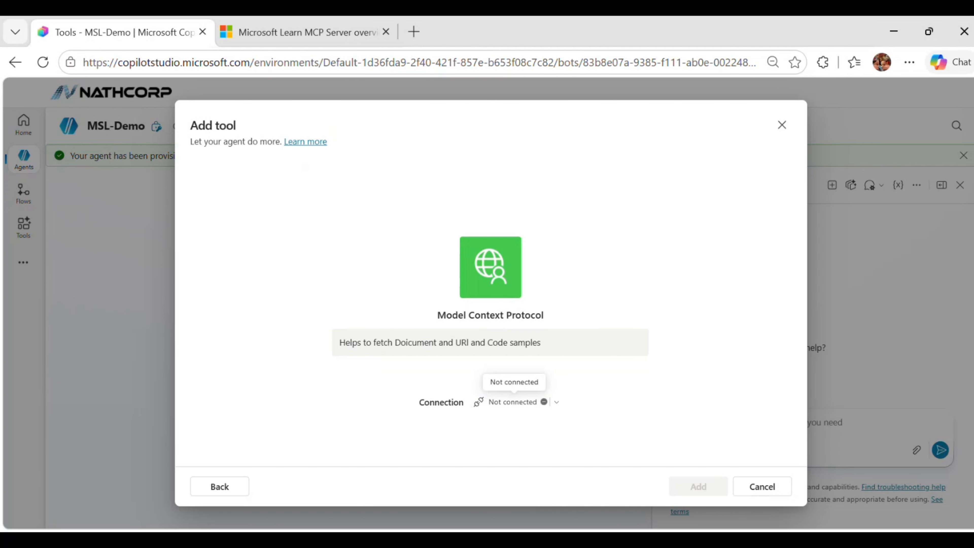
Create a new connection named MS learn MCP and add the tool to the agent.
{"action": "left_click", "coordinate": [513, 404]}
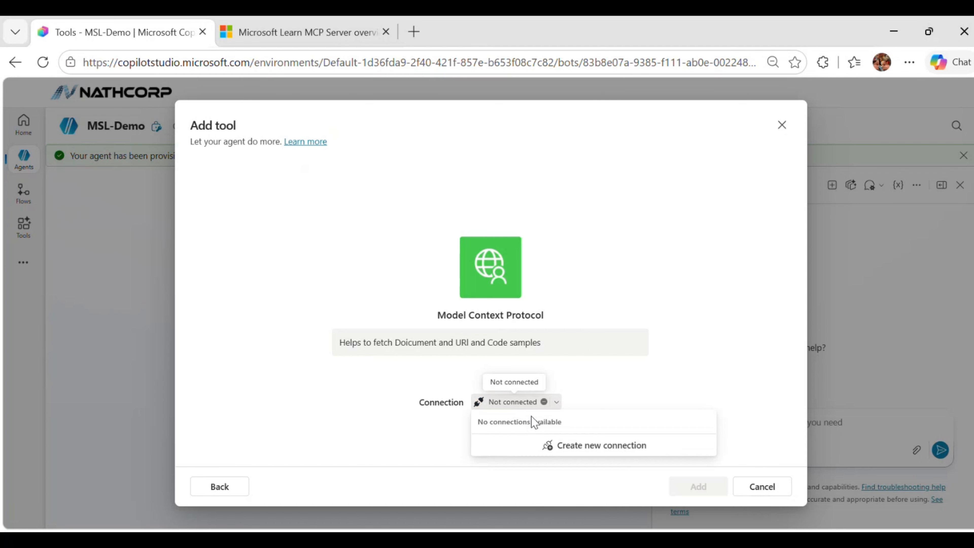
{"action": "left_click", "coordinate": [573, 447]}
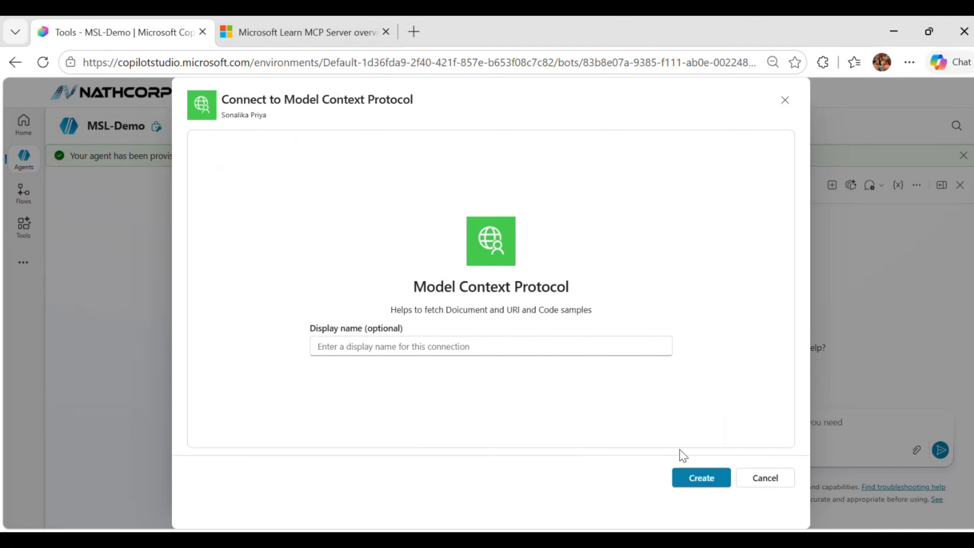
{"action": "left_click", "coordinate": [355, 347]}
{"action": "type", "text": "MS lear"}
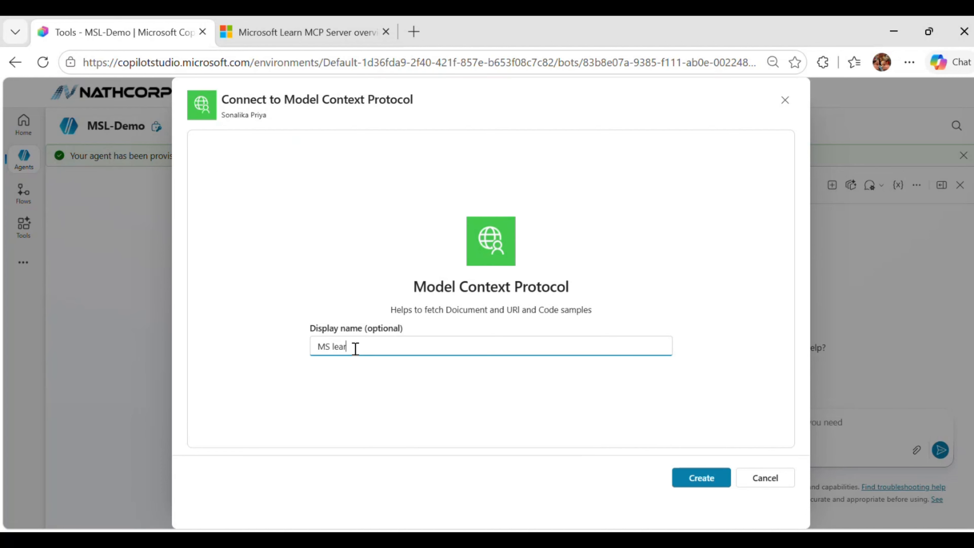
{"action": "type", "text": "n MCP"}
{"action": "left_click", "coordinate": [701, 478]}
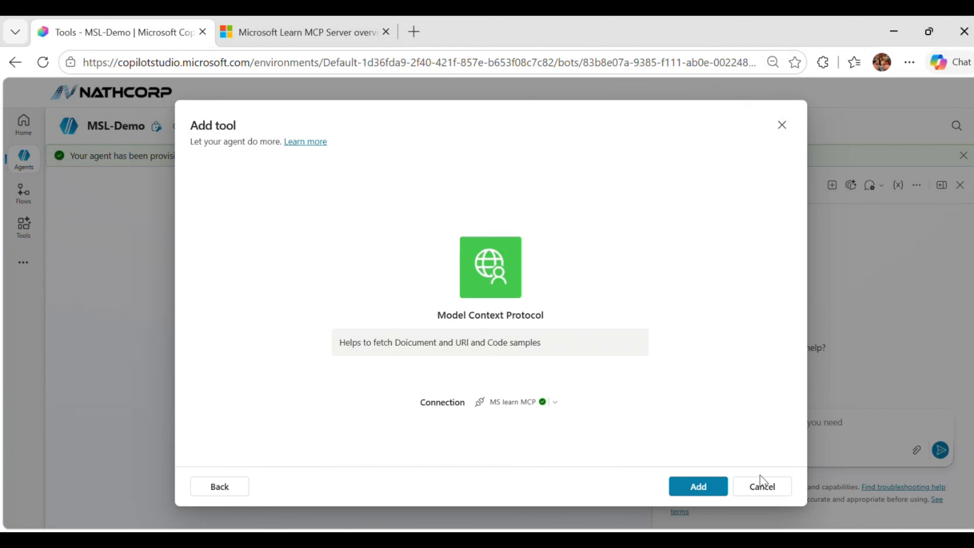
{"action": "left_click", "coordinate": [710, 489]}
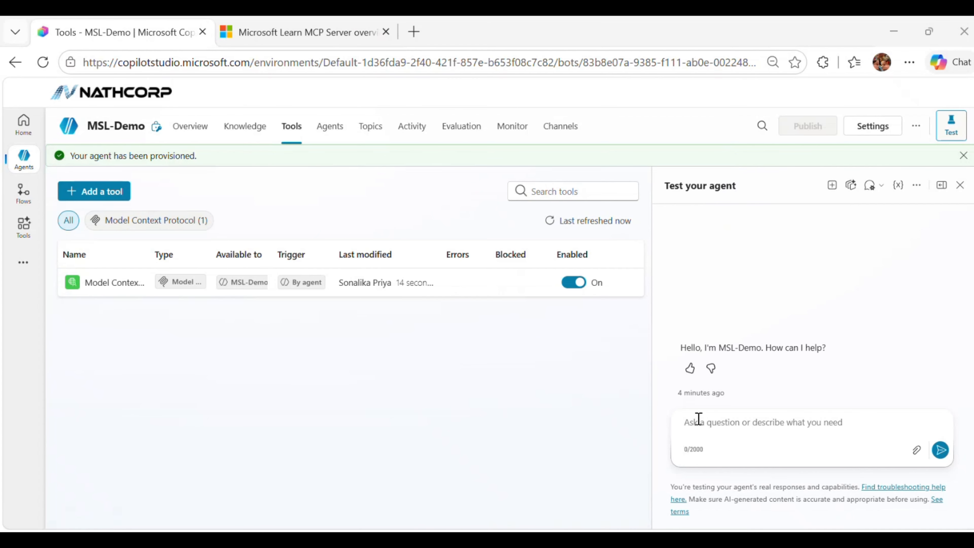
Ask the test chat "How to create an Azure VM".
{"action": "left_click", "coordinate": [707, 431]}
{"action": "type", "text": "How to create an Azure VM\")"}
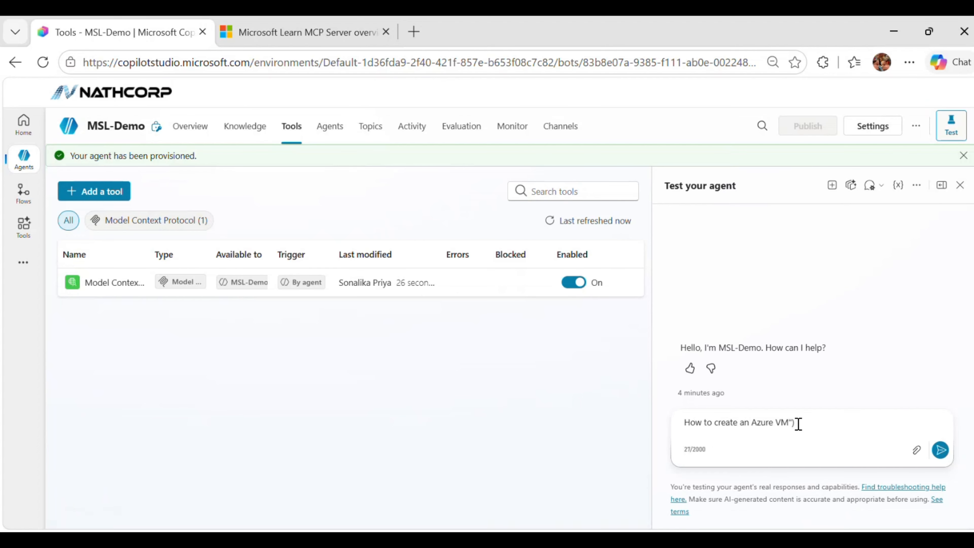
{"action": "key", "text": "BackSpace"}
{"action": "left_click", "coordinate": [938, 452]}
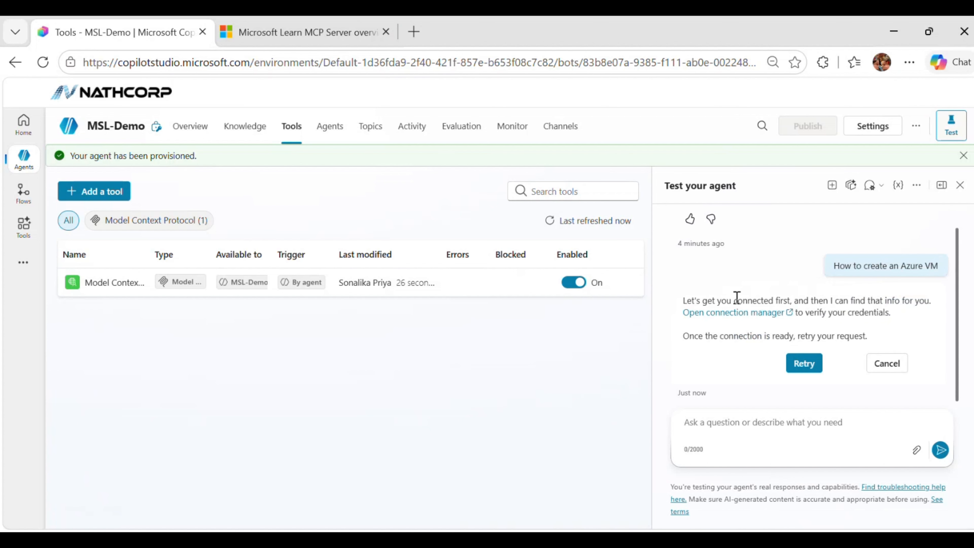
Connect the Model Context Protocol connection using MS learn MCP in the connection manager.
{"action": "left_click", "coordinate": [726, 315]}
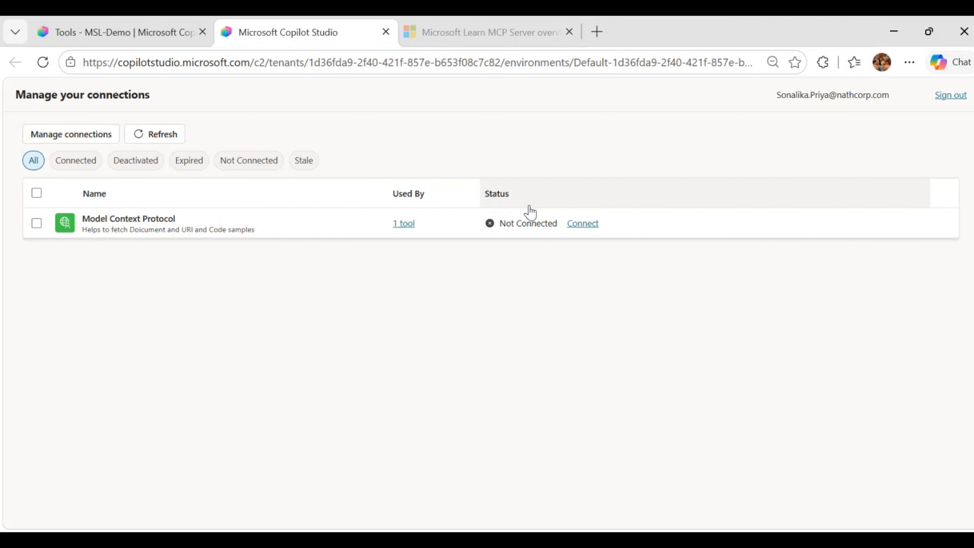
{"action": "left_click", "coordinate": [583, 224]}
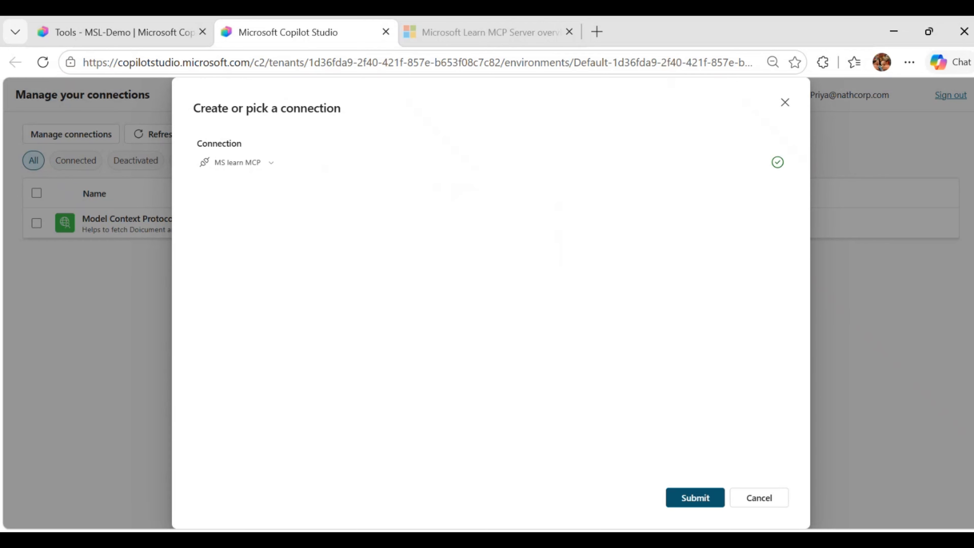
{"action": "left_click", "coordinate": [698, 500]}
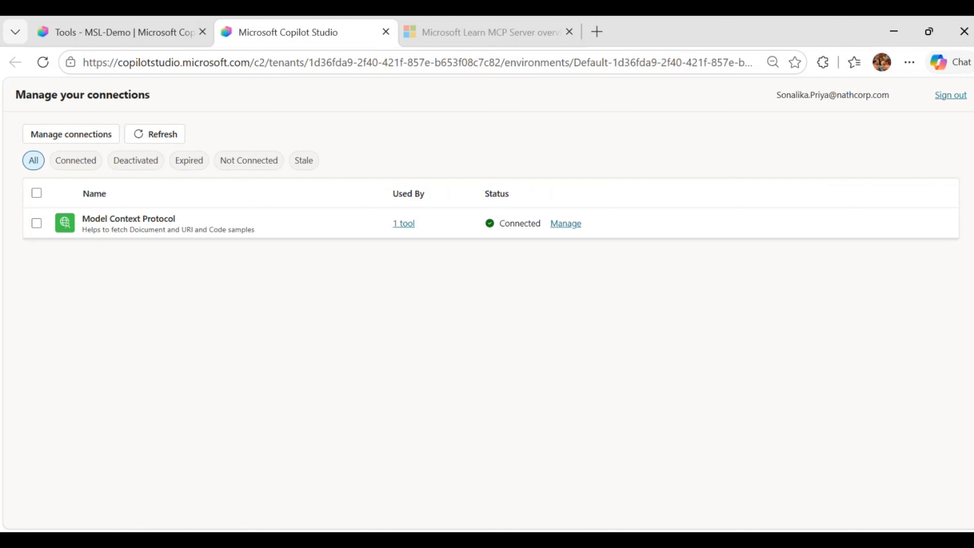
Return to the agent and resend "How to create an Azure VM" in the test chat.
{"action": "left_click", "coordinate": [114, 38]}
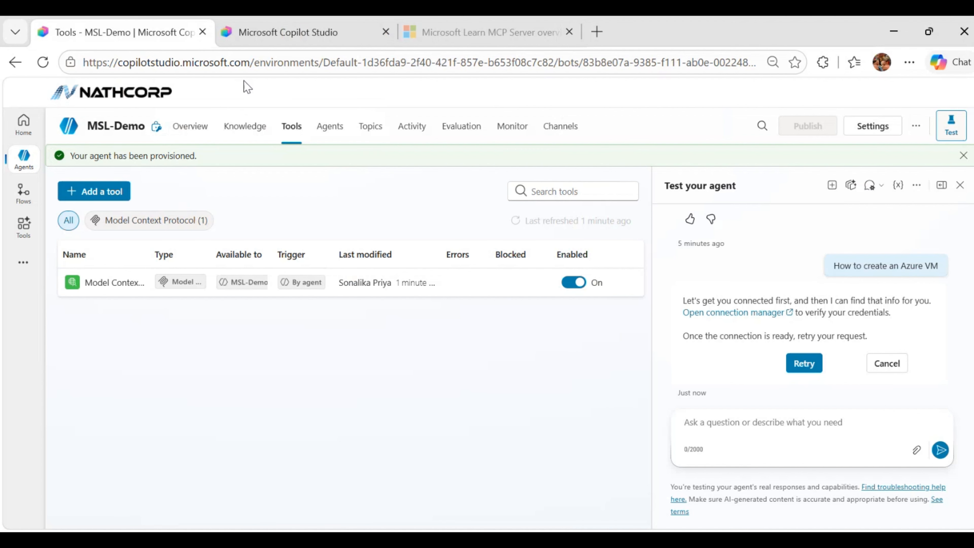
{"action": "left_click", "coordinate": [723, 420]}
{"action": "type", "text": "How to create an Azure VM\")"}
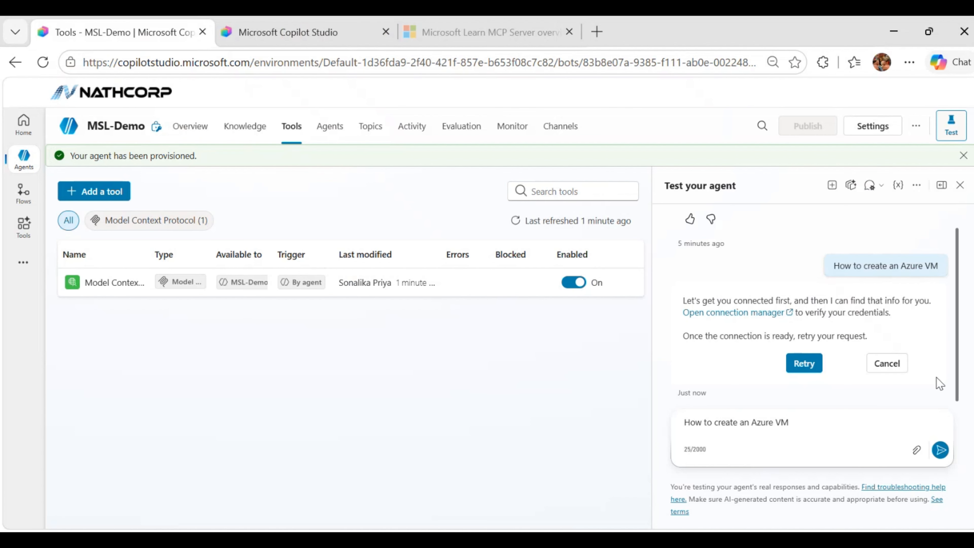
{"action": "left_click", "coordinate": [940, 450]}
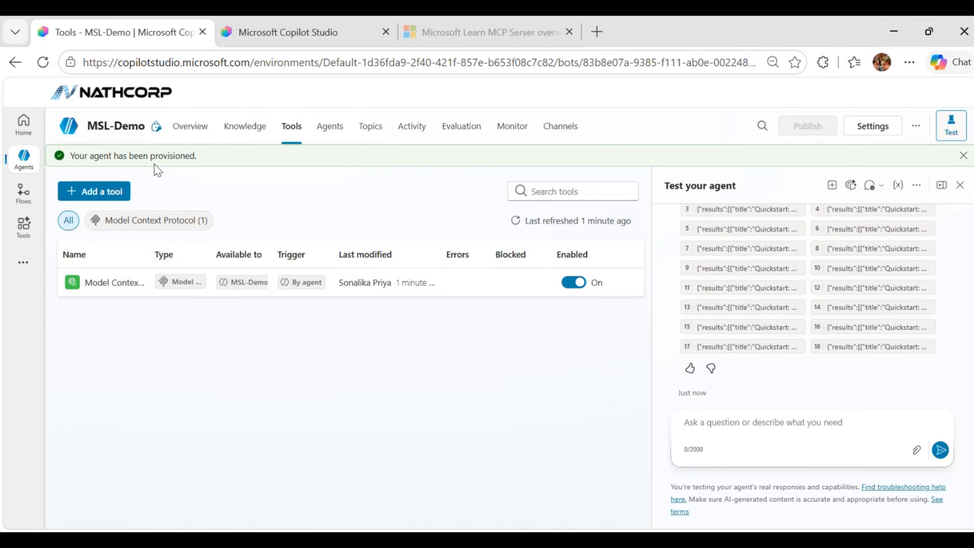
Reopen the MSL-Demo agent and publish it.
{"action": "left_click", "coordinate": [23, 158]}
{"action": "left_click", "coordinate": [24, 159]}
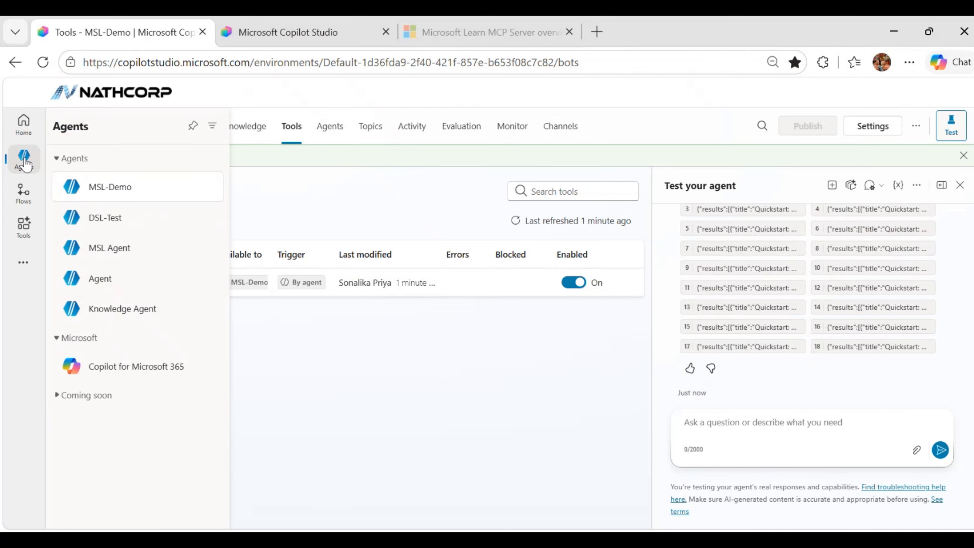
{"action": "left_click", "coordinate": [137, 327]}
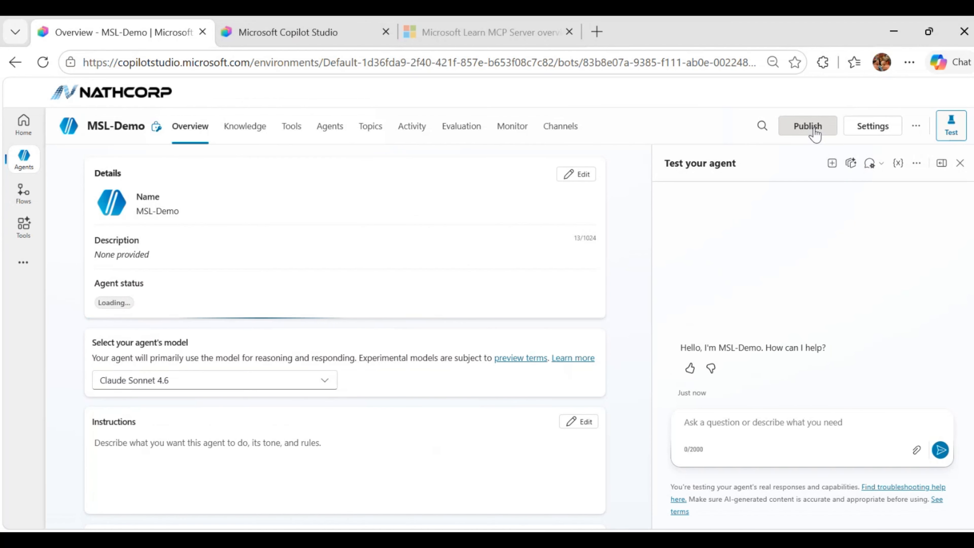
{"action": "left_click", "coordinate": [813, 130]}
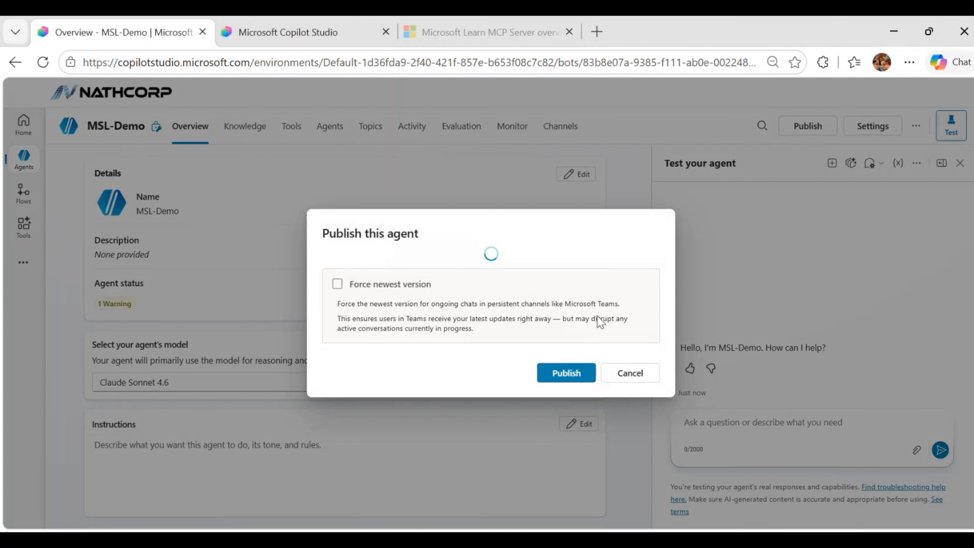
{"action": "left_click", "coordinate": [569, 375]}
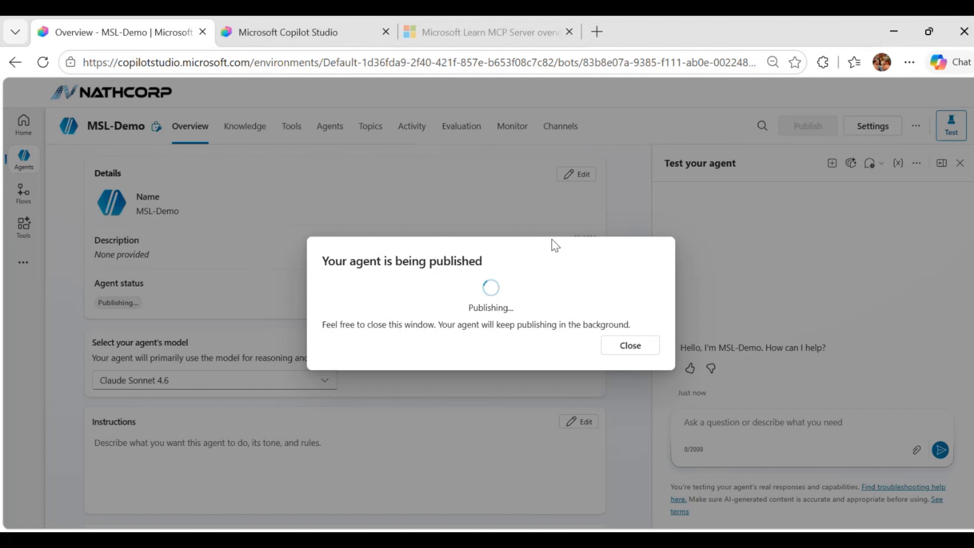
Close the publishing dialog and, in the Teams chat with MSL-Demo, ask "Give me a Python code sample to create an Azure Storage Blob container".
{"action": "left_click", "coordinate": [630, 345]}
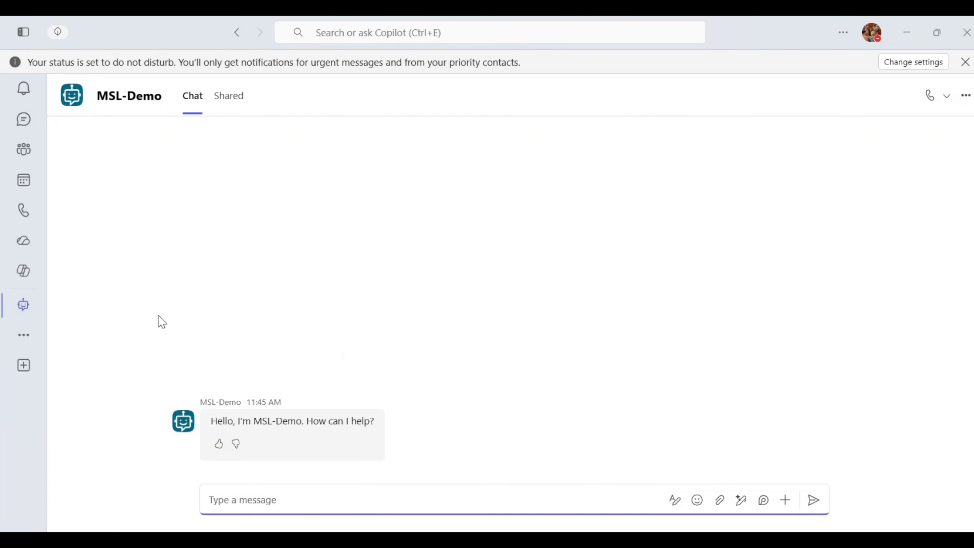
{"action": "type", "text": "'Give me a Python code sample to create an Azure Storage Blob container"}
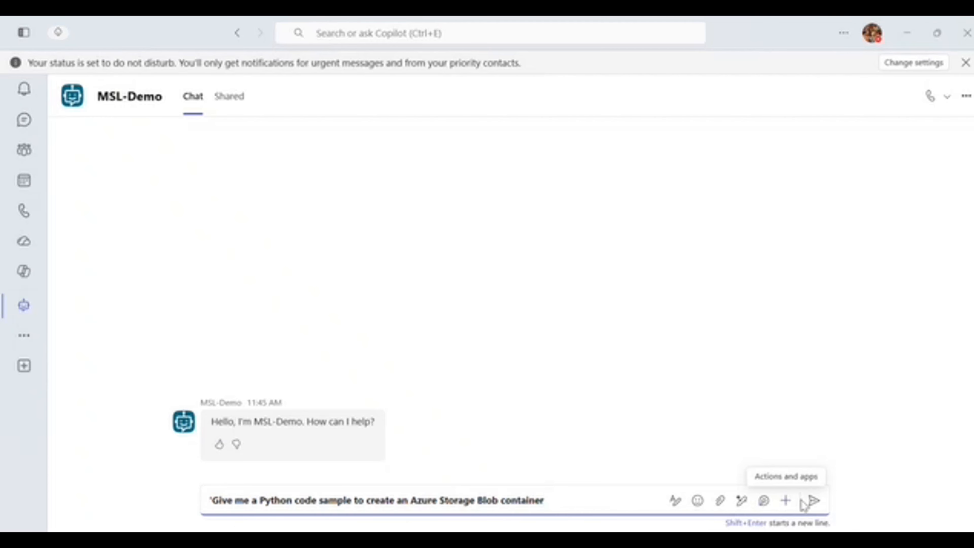
{"action": "left_click", "coordinate": [812, 500]}
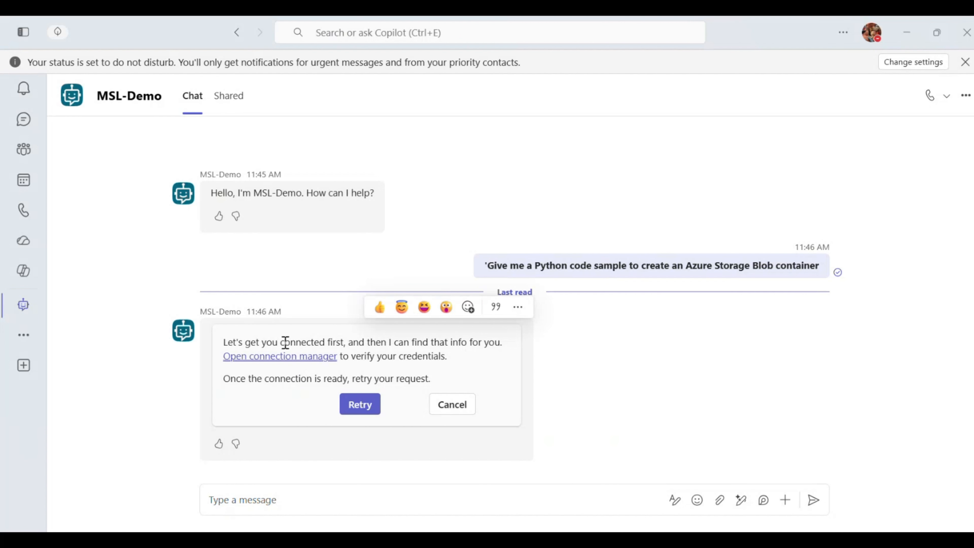
Resend the Python Azure Storage Blob container question to MSL-Demo in the Teams chat.
{"action": "left_click", "coordinate": [301, 498]}
{"action": "type", "text": "'Give me a Python code sample to create an Azure Storage Blob container"}
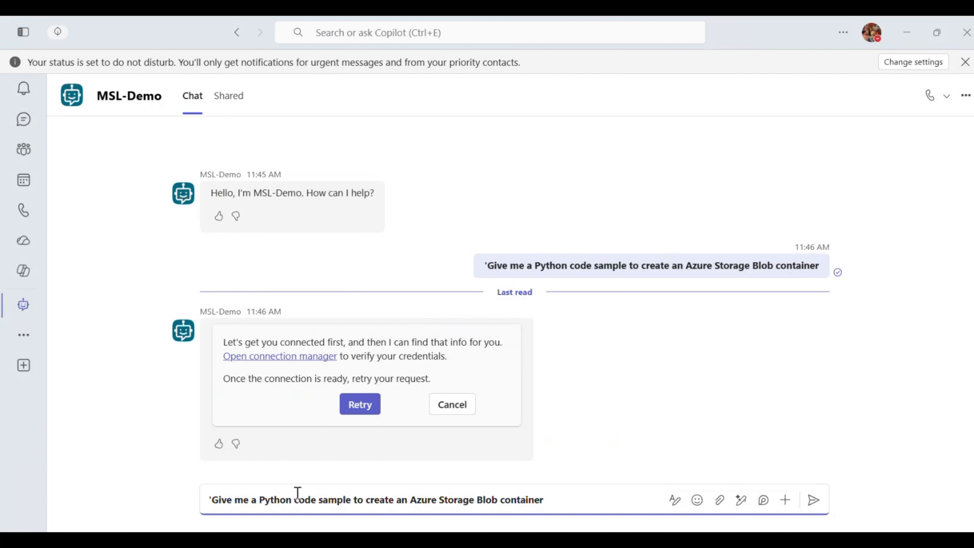
{"action": "key", "text": "Return"}
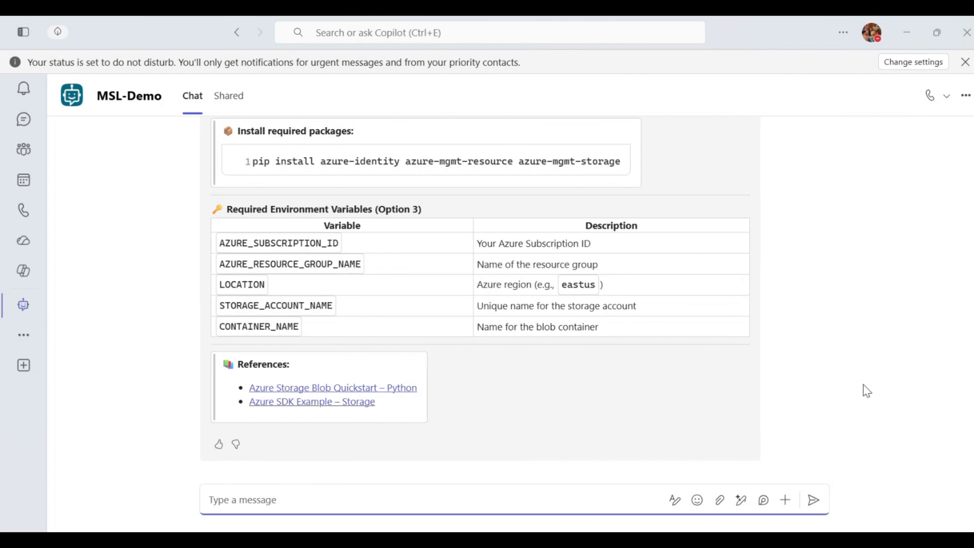
Review the agent's Python code answer, installation command, environment variables and references.
{"action": "scroll", "coordinate": [540, 397], "scroll_direction": "up", "scroll_amount": 5}
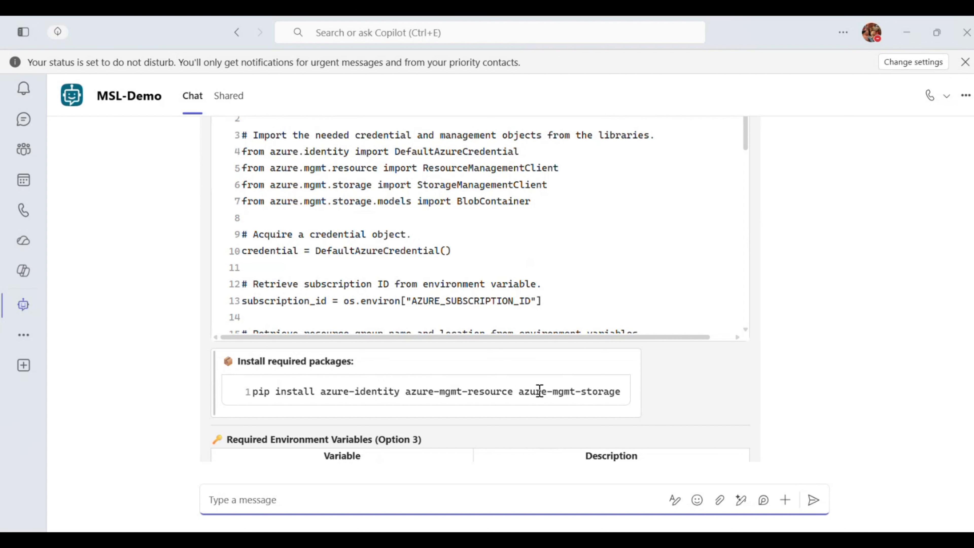
{"action": "scroll", "coordinate": [540, 390], "scroll_direction": "down", "scroll_amount": 5}
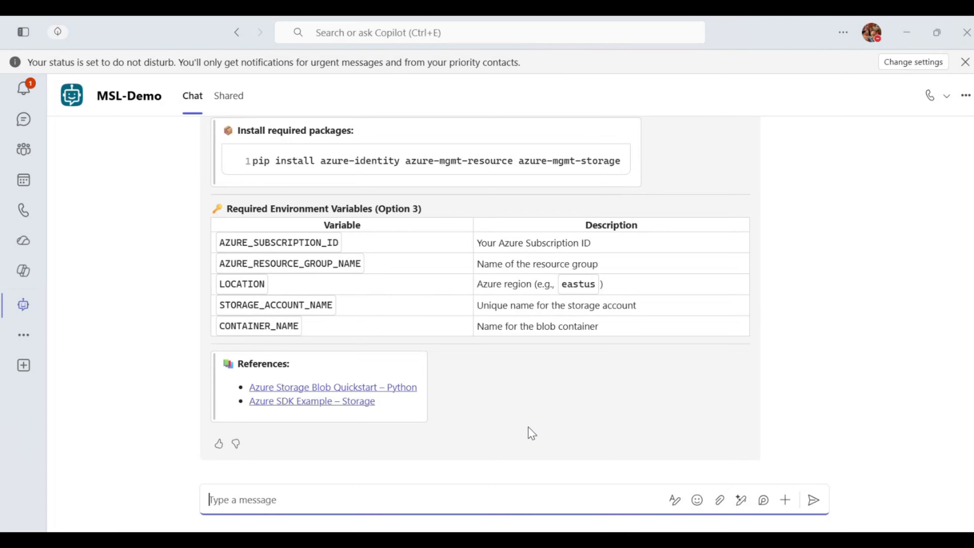
{"action": "left_click", "coordinate": [556, 538]}
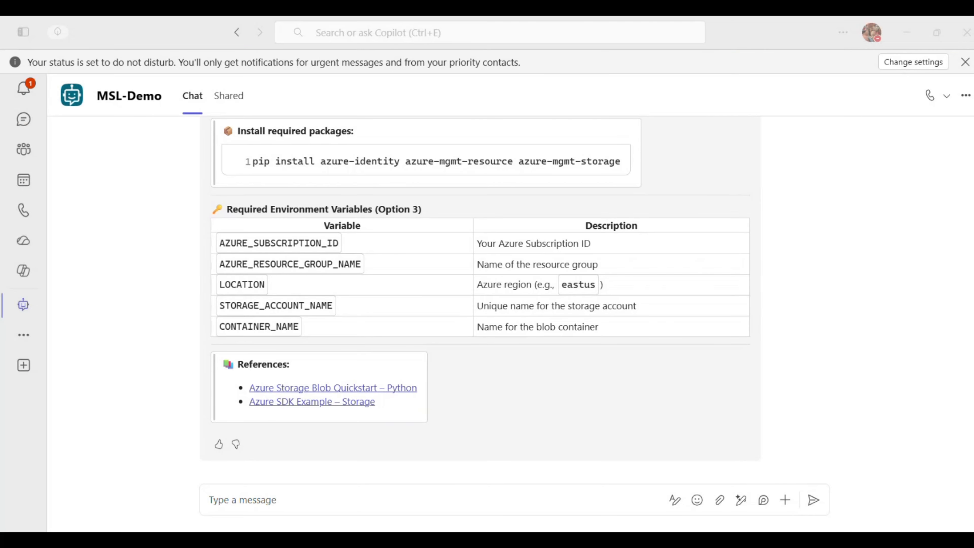